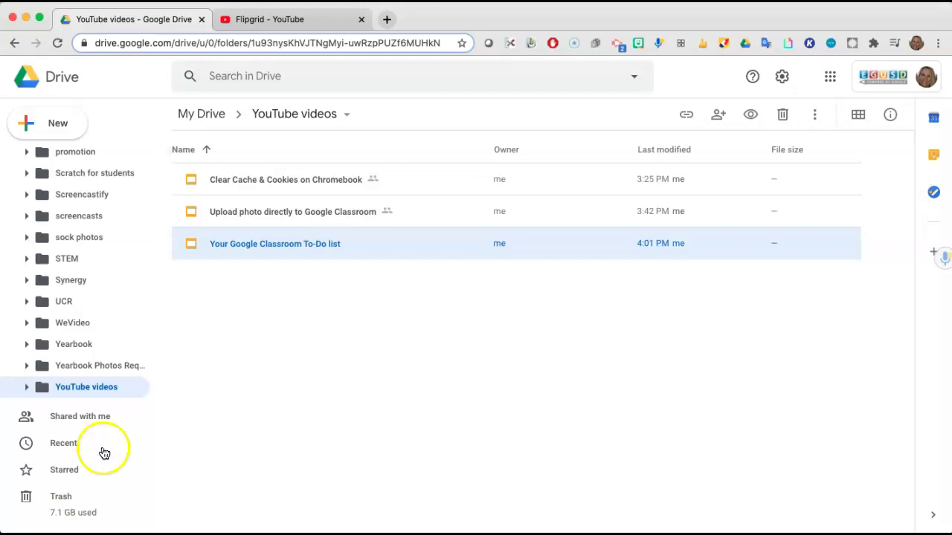
# - Clear the file selection in the YouTube videos folder and bring up the New menu
pyautogui.click(90, 388)
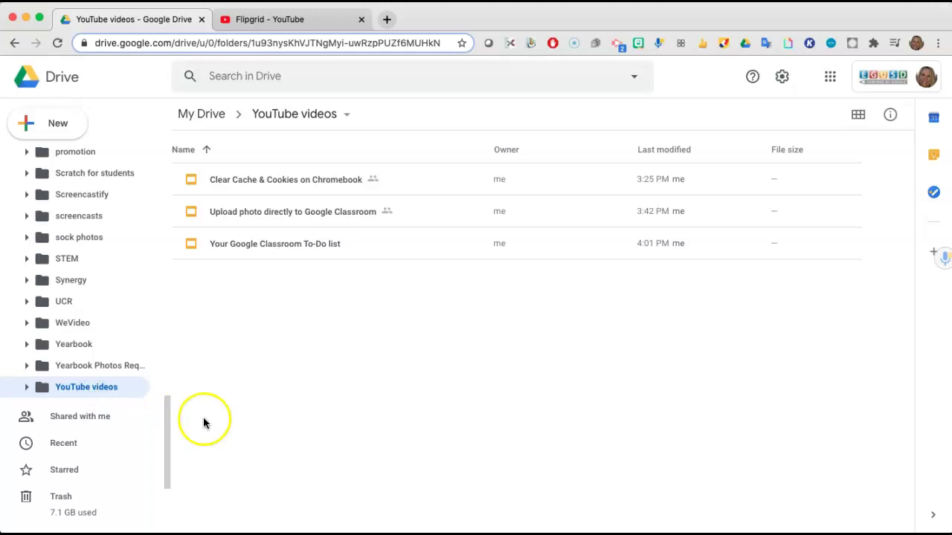
pyautogui.click(24, 121)
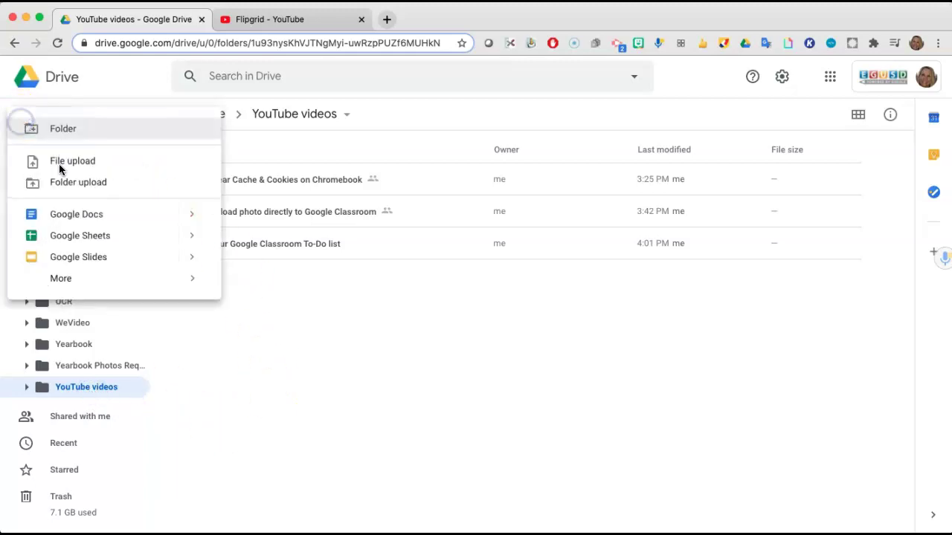
# - Create a new Google Slides presentation with a custom 1440 × 1080 pixel page size
pyautogui.click(110, 257)
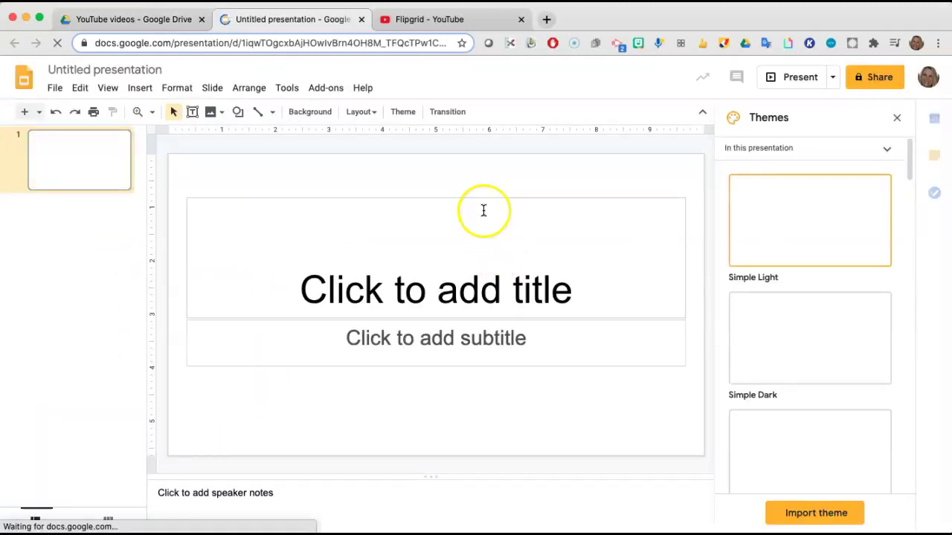
pyautogui.moveTo(484, 210); pyautogui.dragTo(479, 457)
pyautogui.click(54, 87)
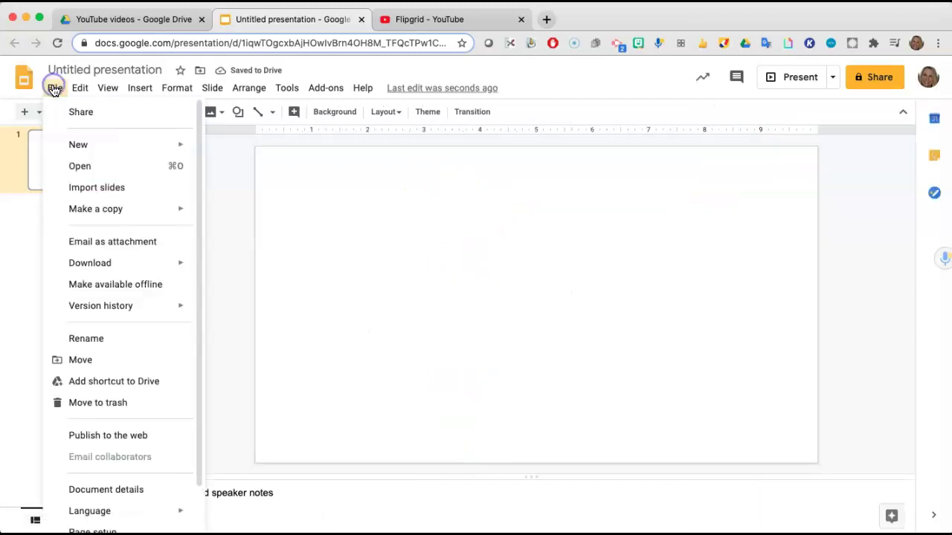
pyautogui.scroll(-2, 104, 461)
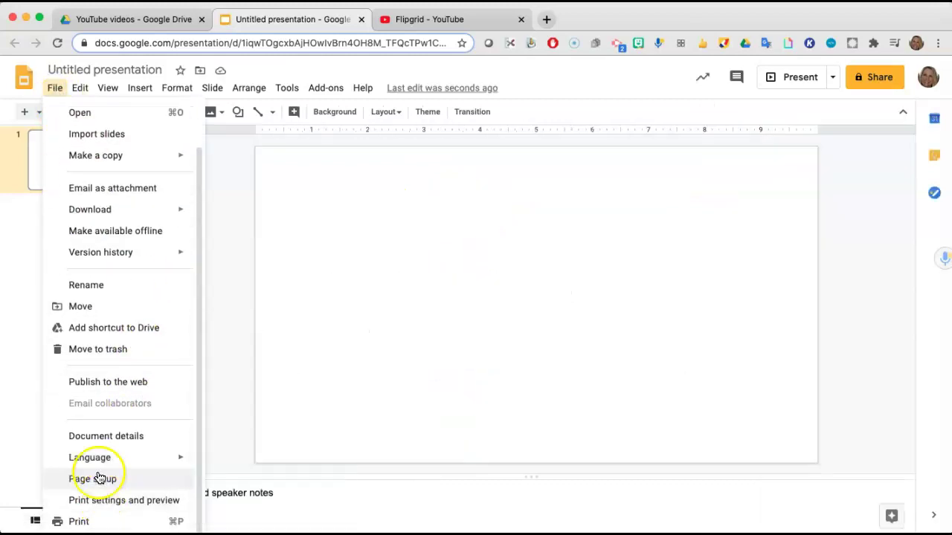
pyautogui.click(97, 479)
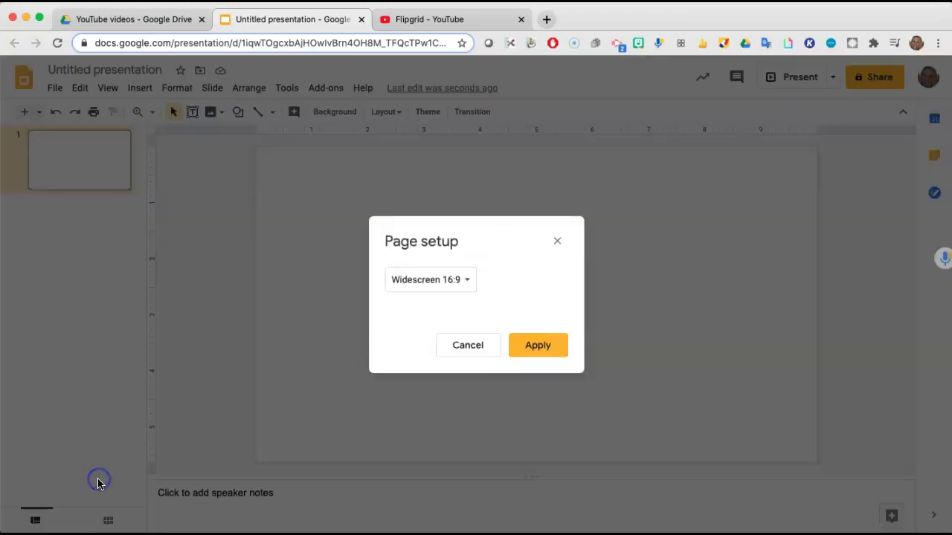
pyautogui.click(463, 279)
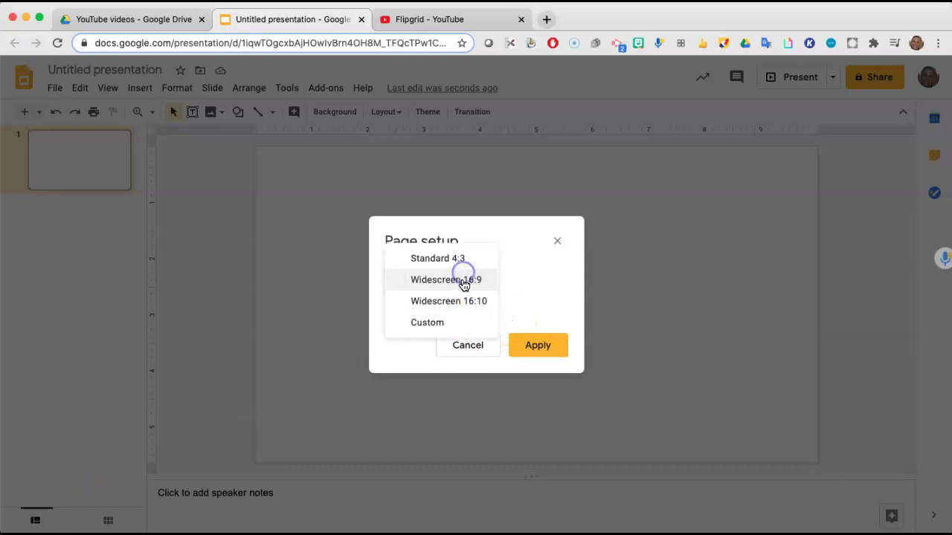
pyautogui.click(422, 328)
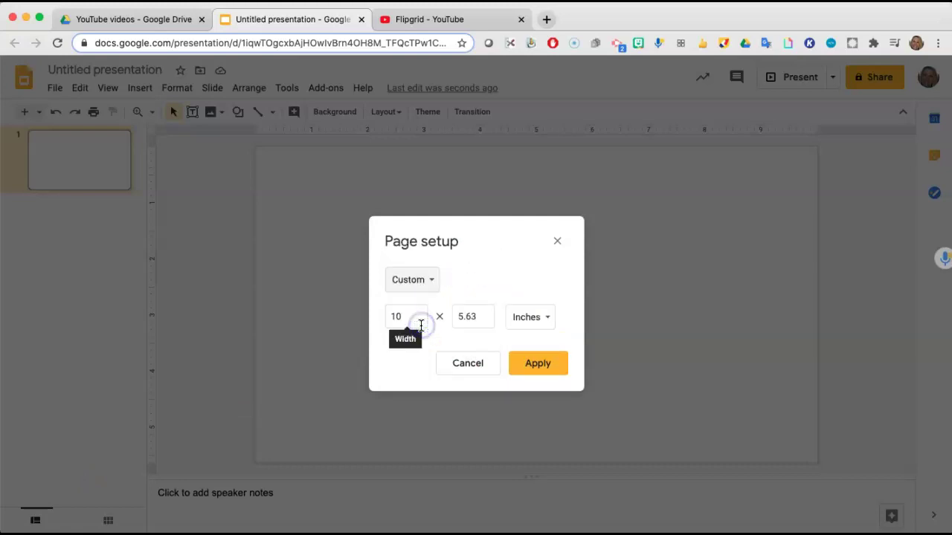
pyautogui.click(529, 327)
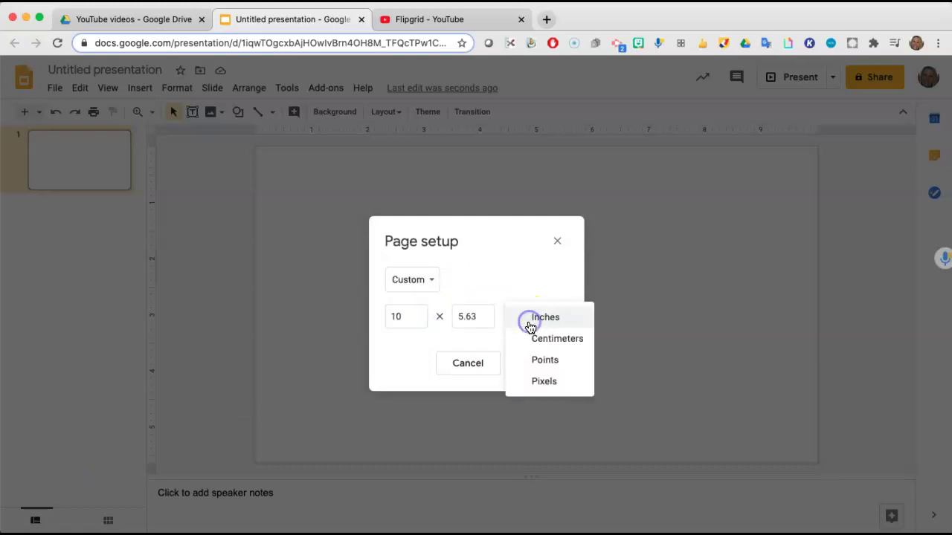
pyautogui.click(536, 383)
pyautogui.click(419, 321)
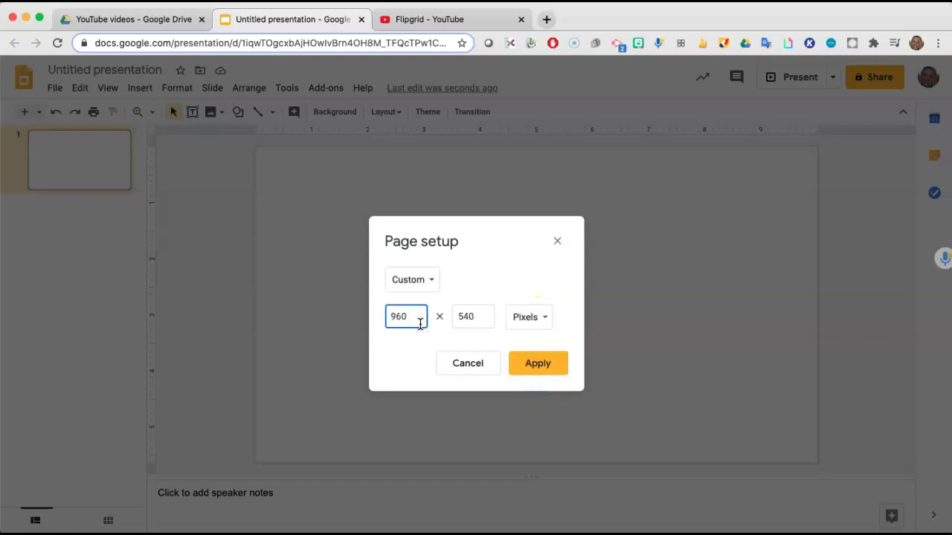
pyautogui.write('1440')
pyautogui.press('Tab')
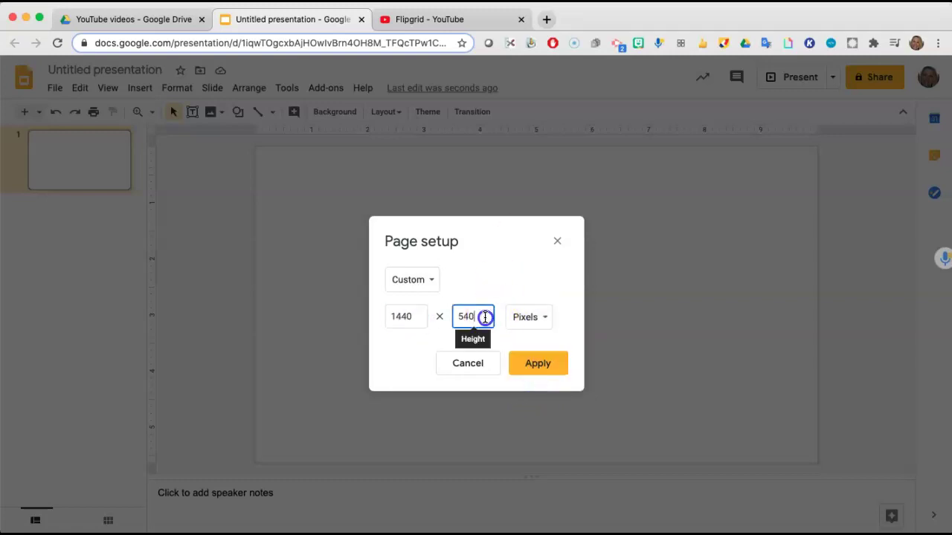
pyautogui.write('1080')
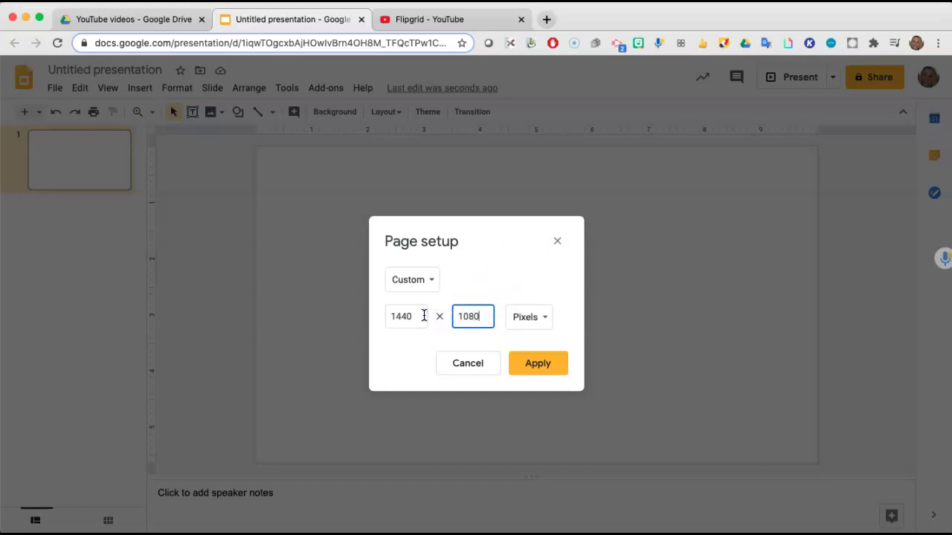
pyautogui.click(538, 363)
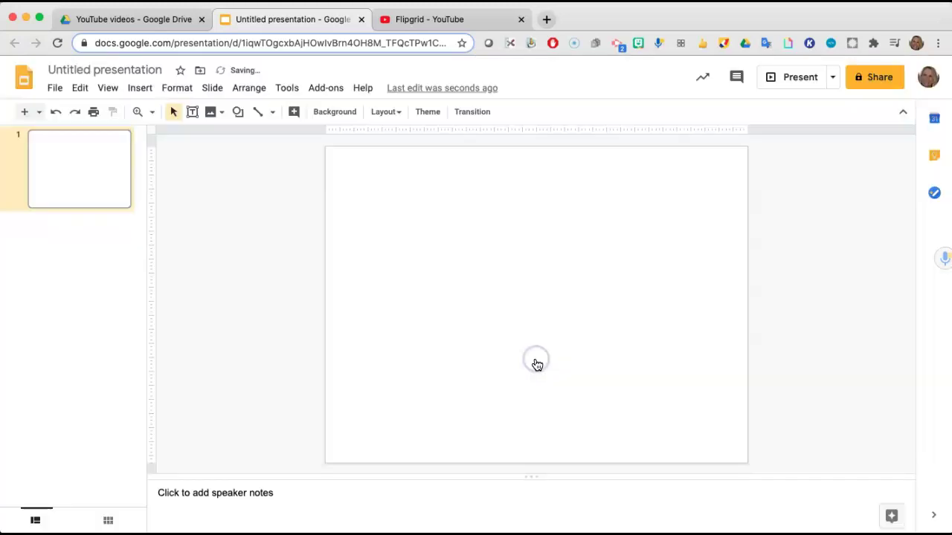
# - Rename the presentation from 'Untitled presentation' to 'Flipgrid'
pyautogui.click(132, 71)
pyautogui.click(132, 70)
pyautogui.press('super+BackSpace')
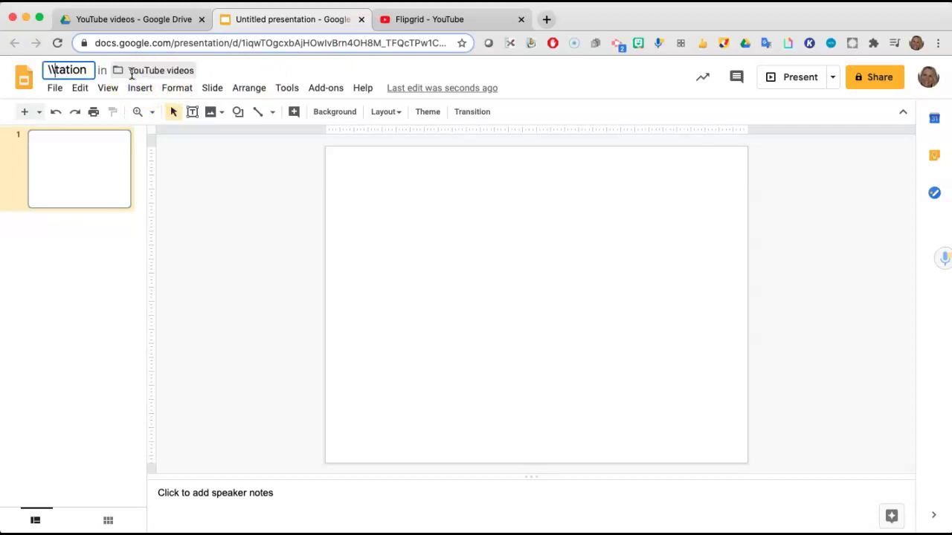
pyautogui.write('Flipgrid')
pyautogui.press('Delete')
pyautogui.press('Delete')
pyautogui.press('Delete')
pyautogui.press('Delete')
pyautogui.press('Delete')
pyautogui.press('Delete')
pyautogui.click(430, 22)
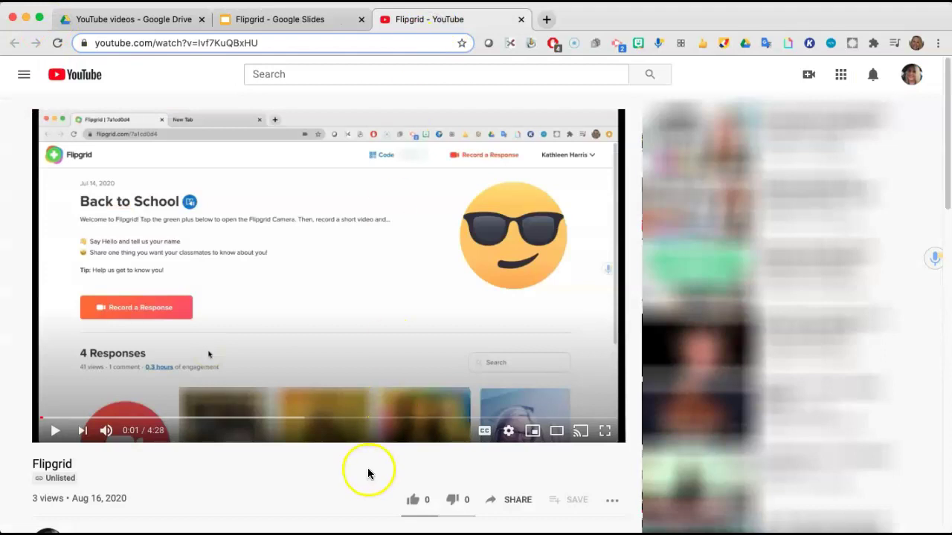
# - Copy the Flipgrid video's share link from YouTube, then go back to the Flipgrid slides
pyautogui.scroll(-1, 365, 471)
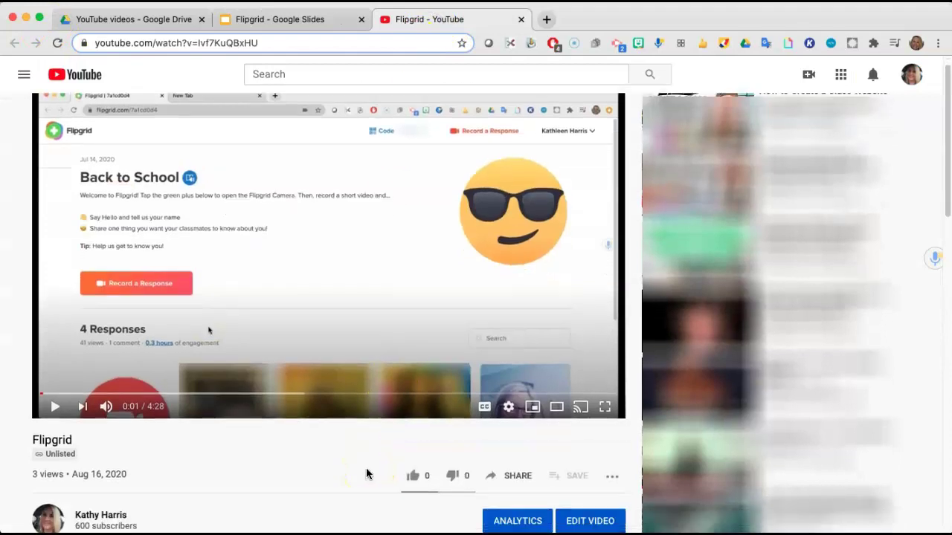
pyautogui.click(508, 476)
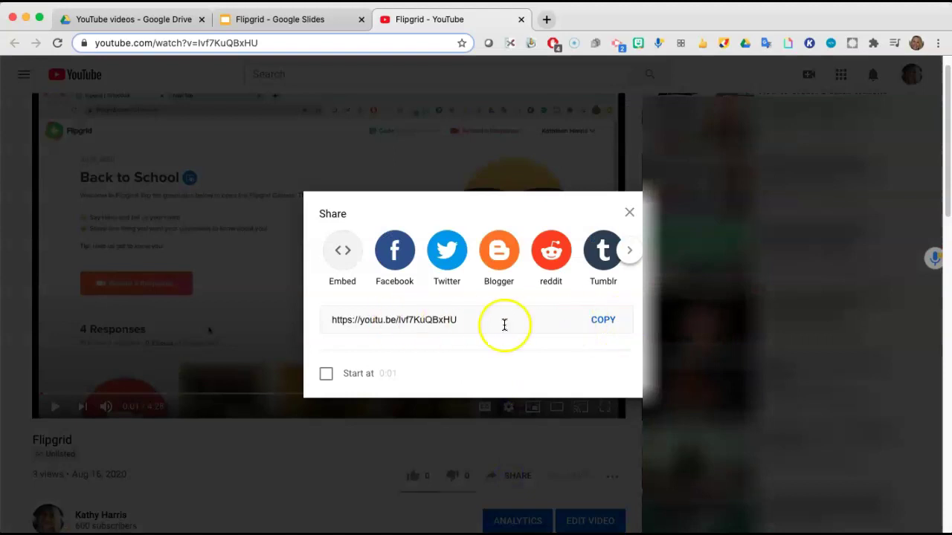
pyautogui.click(600, 323)
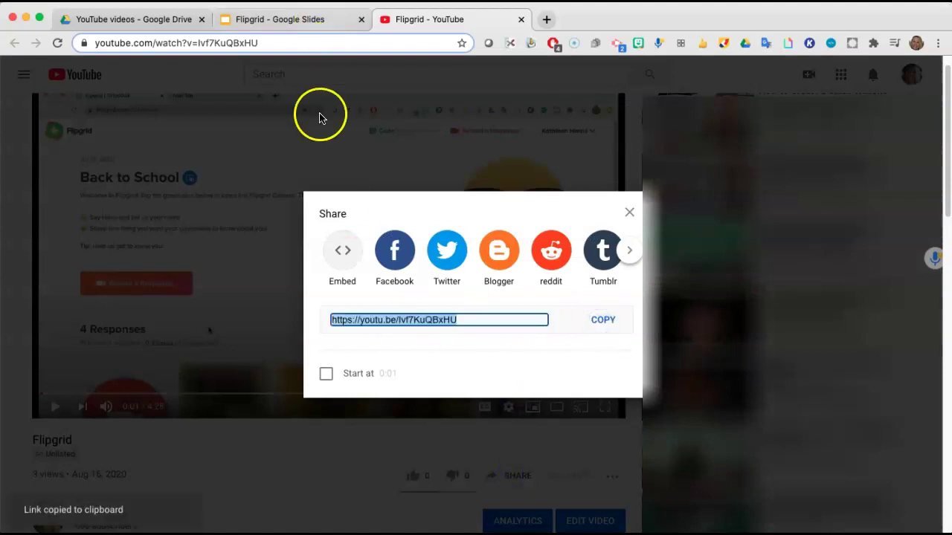
pyautogui.click(275, 23)
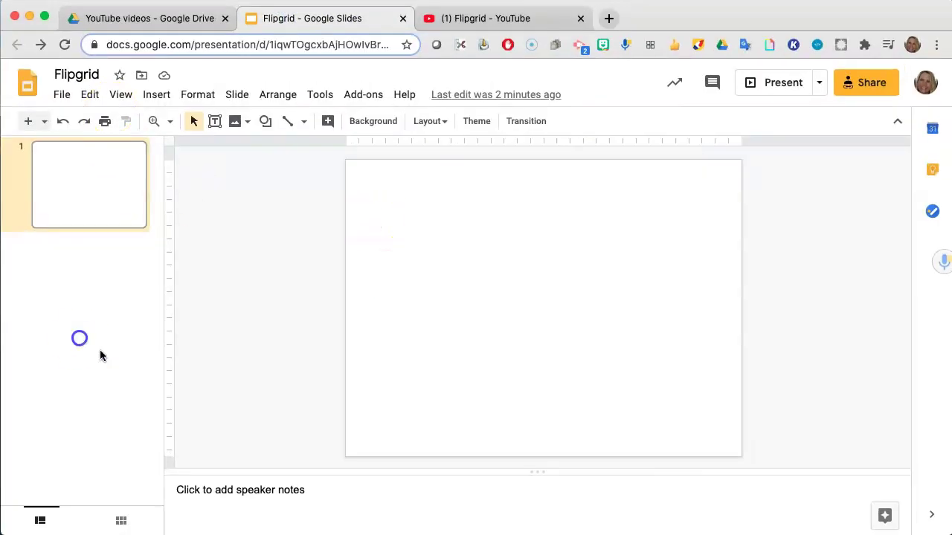
# - Insert the Flipgrid YouTube video by searching with the pasted share link
pyautogui.click(154, 96)
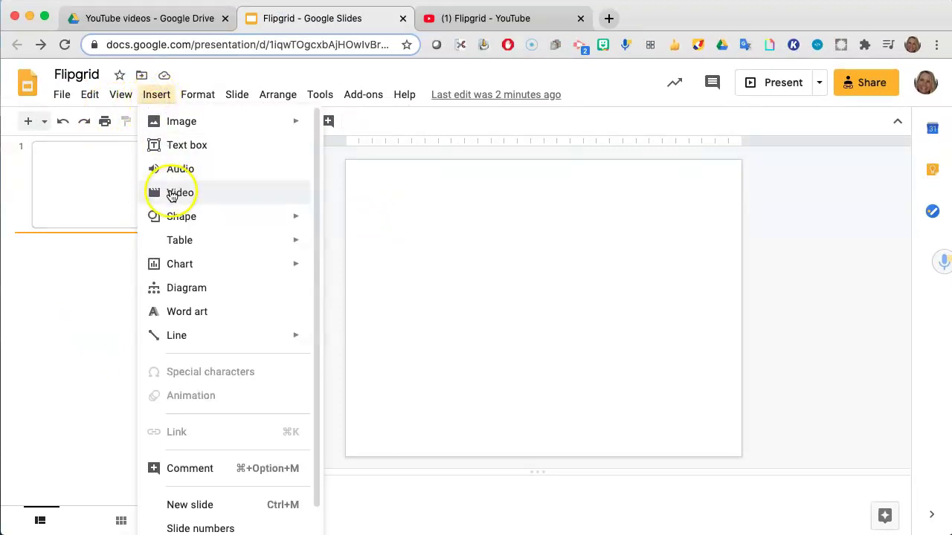
pyautogui.click(172, 195)
pyautogui.rightClick(273, 208)
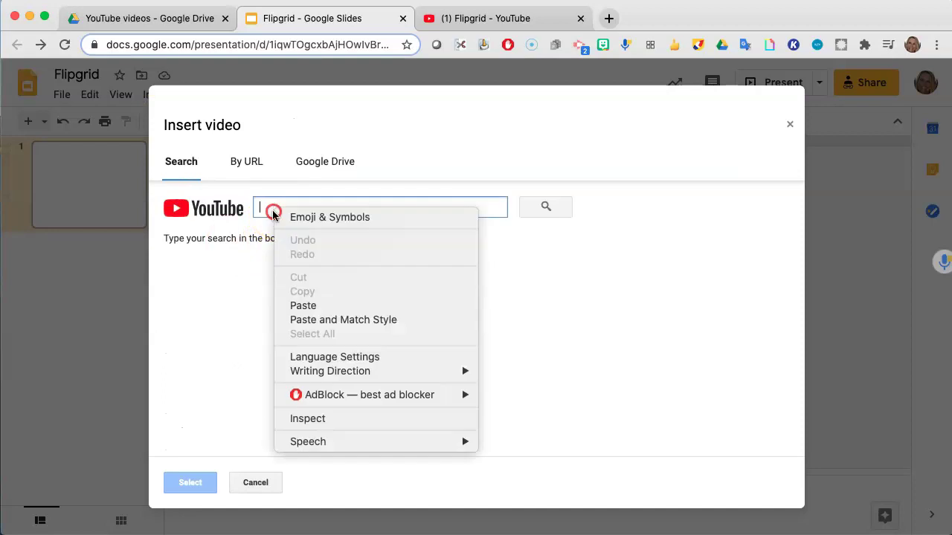
pyautogui.click(304, 305)
pyautogui.click(546, 207)
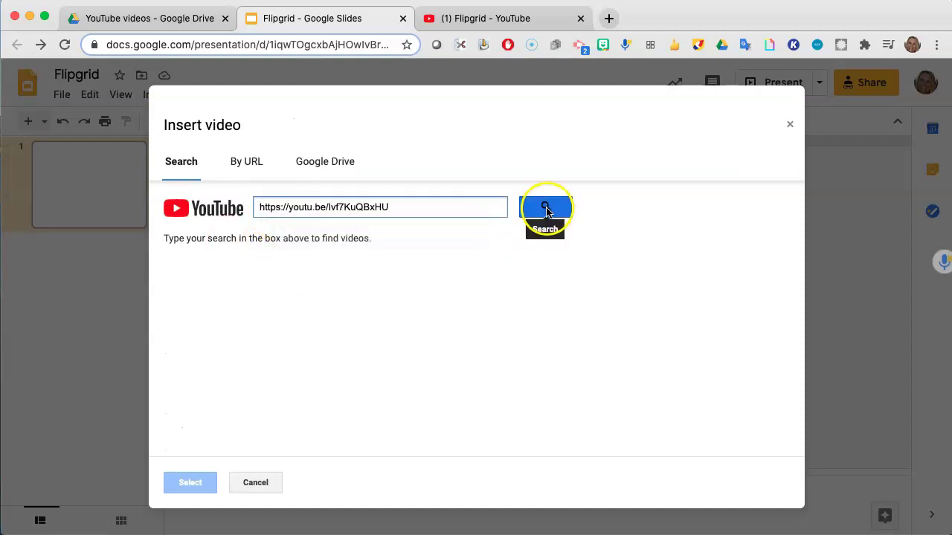
pyautogui.click(316, 289)
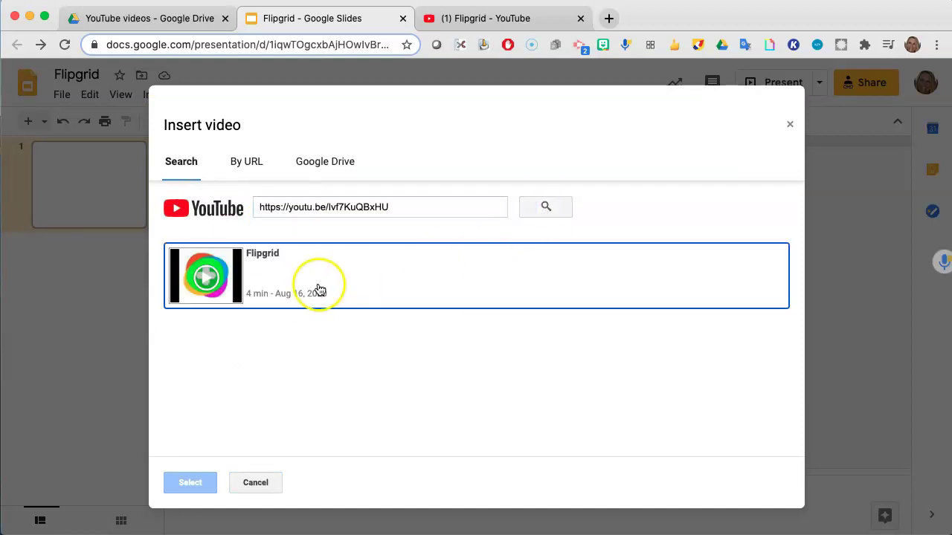
pyautogui.click(180, 485)
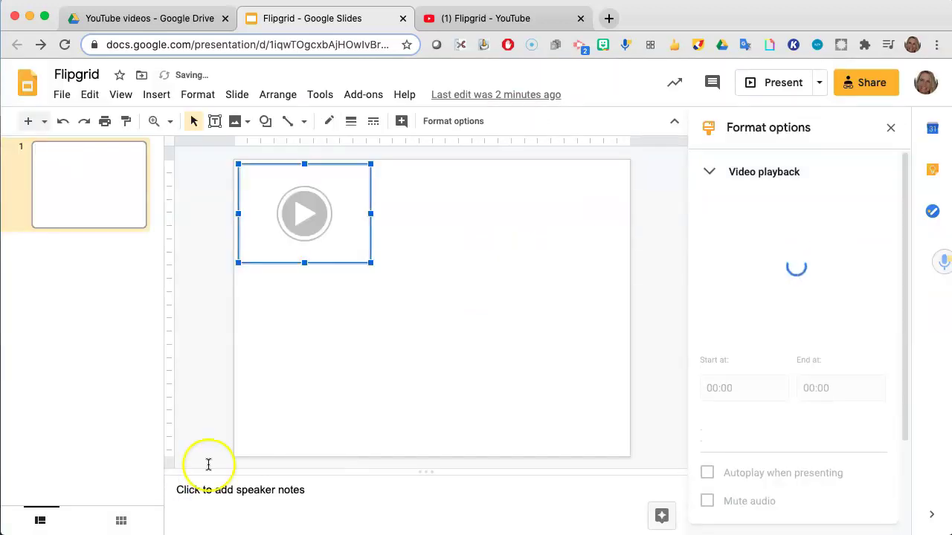
# - Move the video to the top-left corner and stretch it to cover the whole slide
pyautogui.click(248, 186)
pyautogui.moveTo(249, 185); pyautogui.dragTo(242, 176)
pyautogui.moveTo(366, 260); pyautogui.dragTo(631, 456)
pyautogui.click(649, 441)
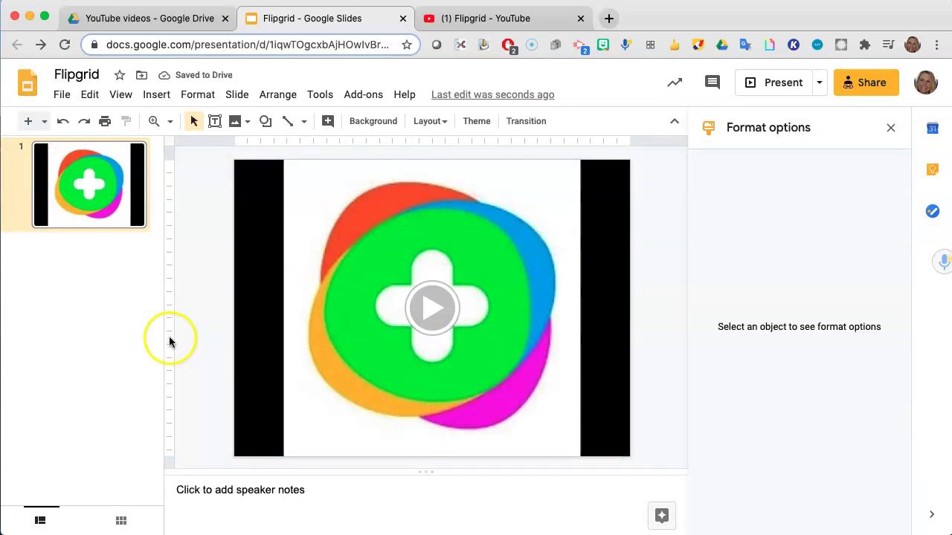
pyautogui.click(62, 94)
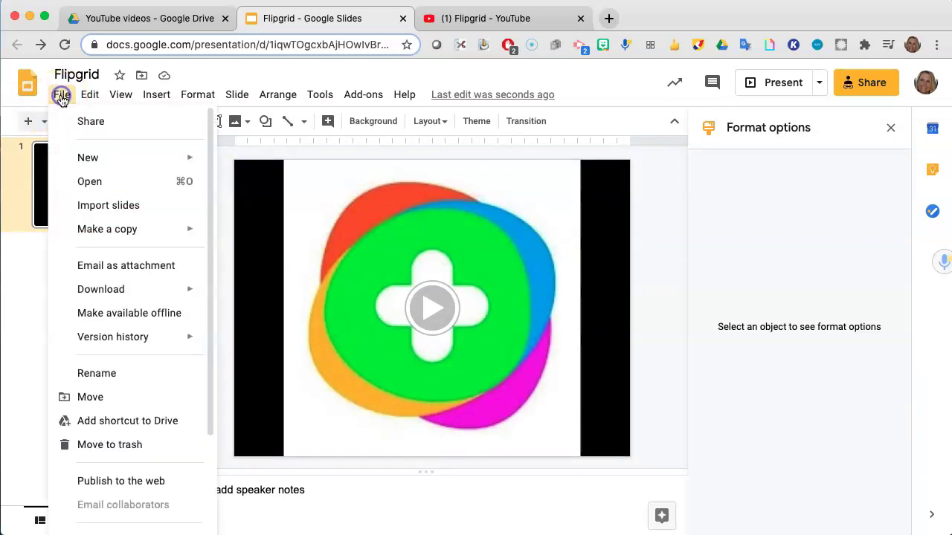
# - Publish the Flipgrid presentation to the web as a link and copy the generated URL
pyautogui.click(115, 482)
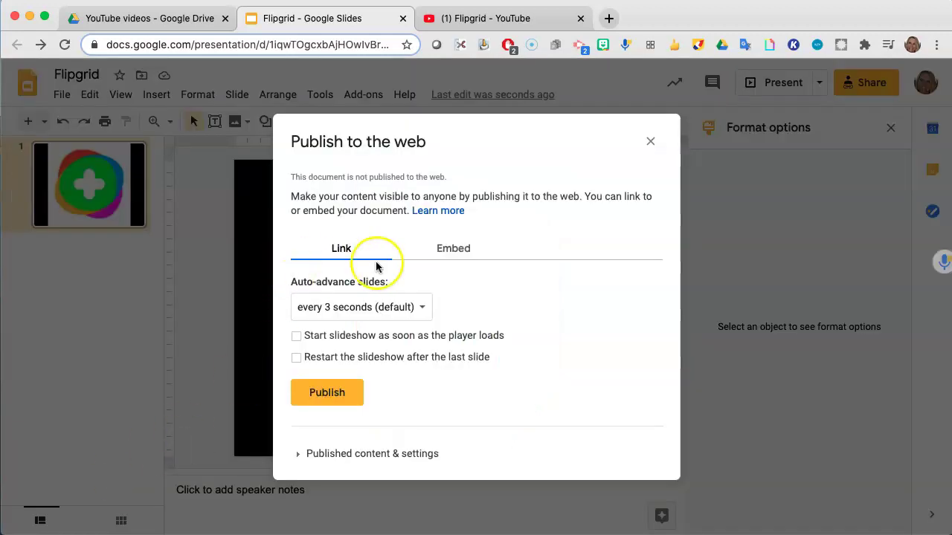
pyautogui.click(330, 263)
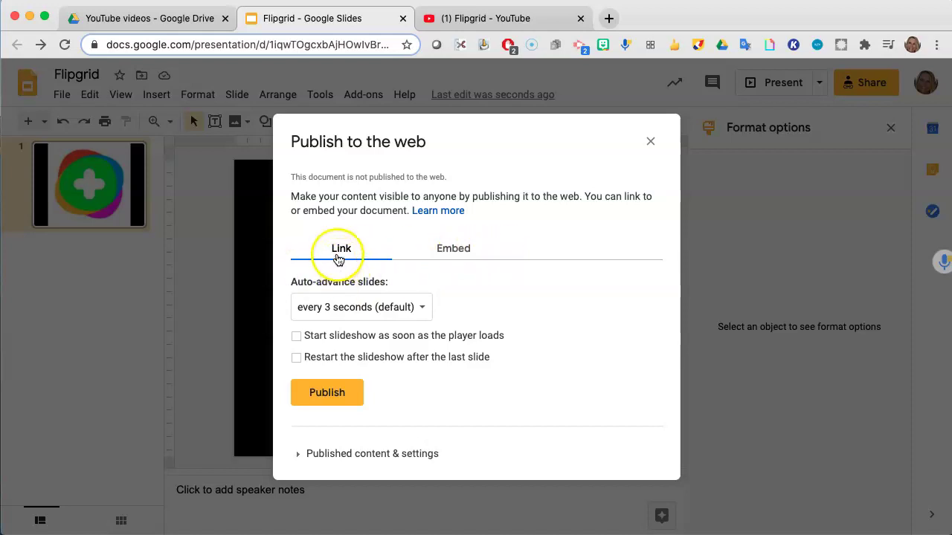
pyautogui.click(318, 400)
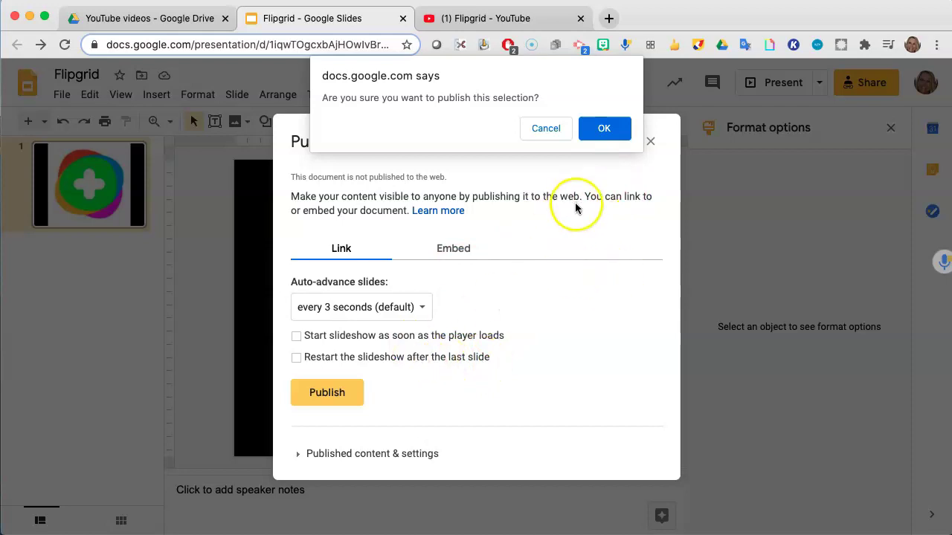
pyautogui.click(606, 132)
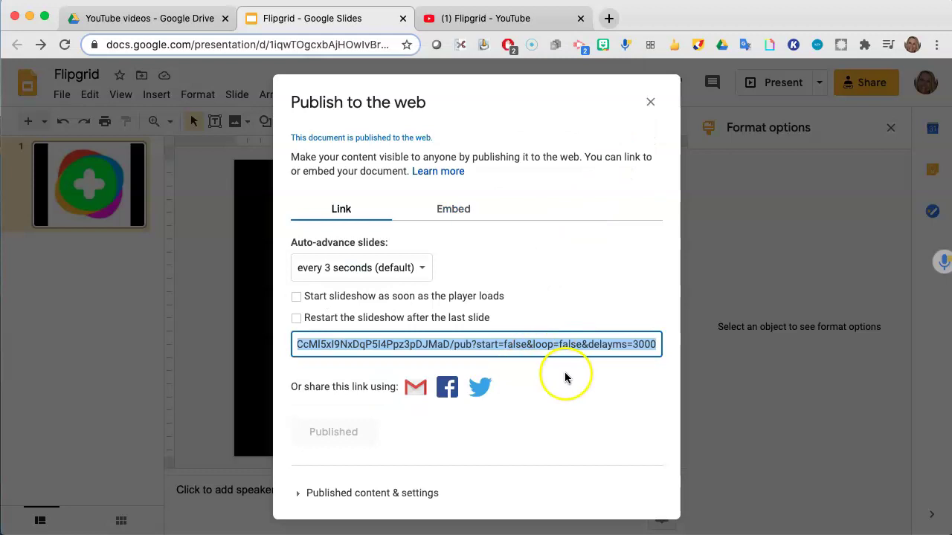
pyautogui.rightClick(413, 345)
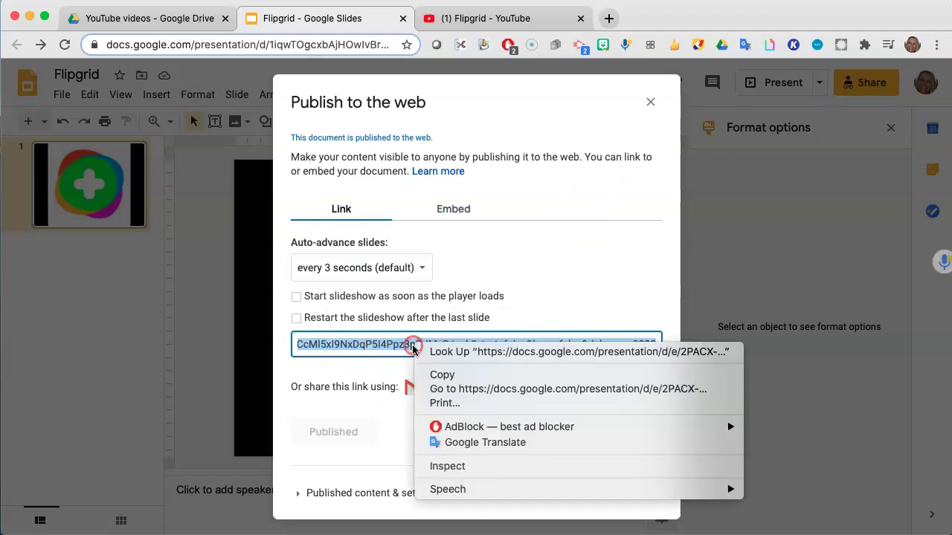
pyautogui.click(440, 376)
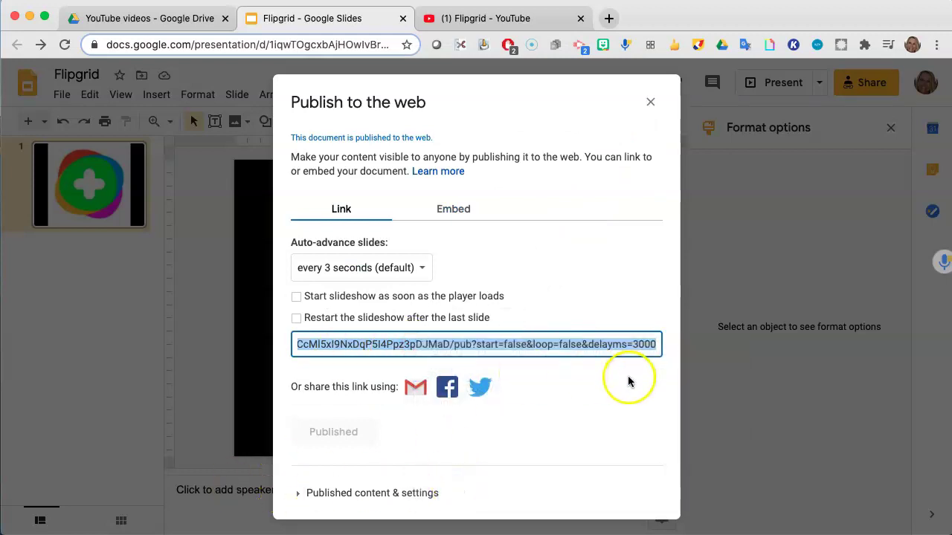
pyautogui.click(725, 420)
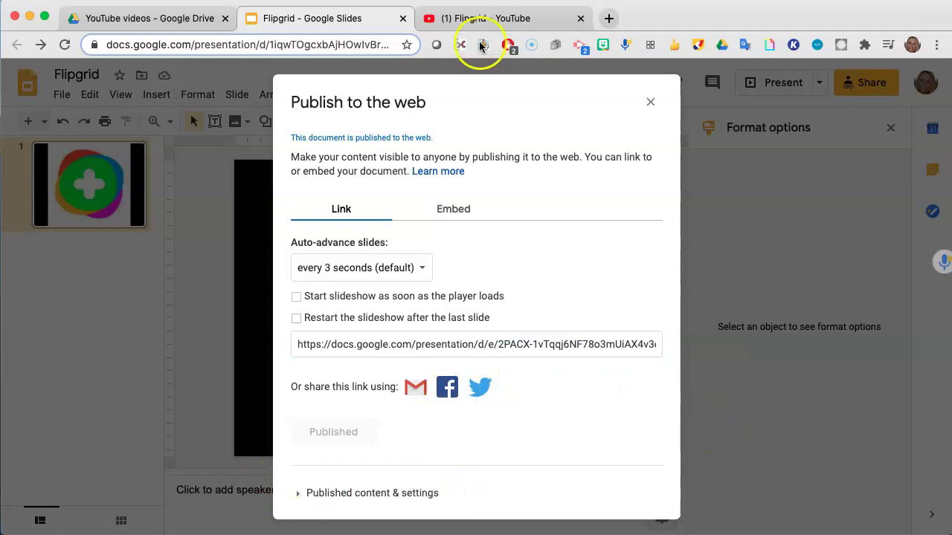
# - Close the Publish dialog, then reopen Publish to the web to see the published content settings
pyautogui.click(651, 101)
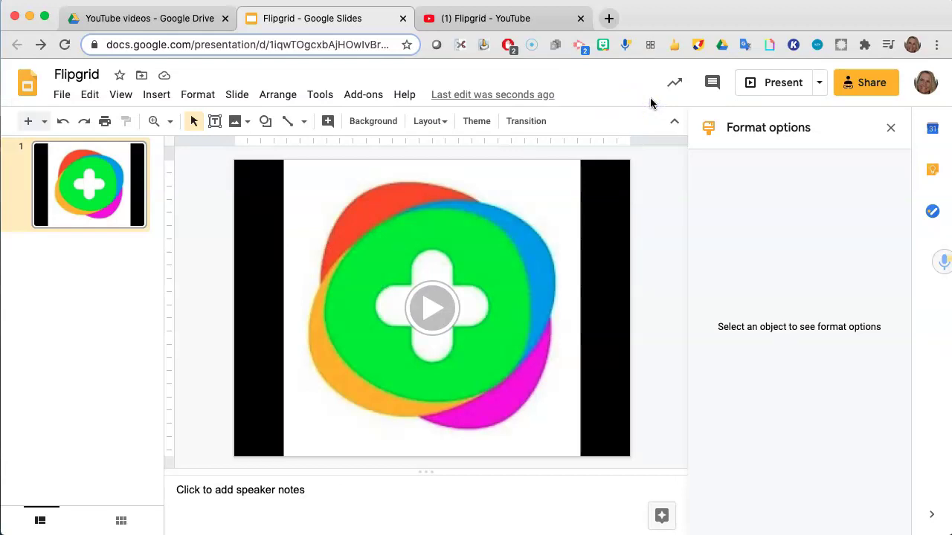
pyautogui.click(645, 102)
pyautogui.click(62, 95)
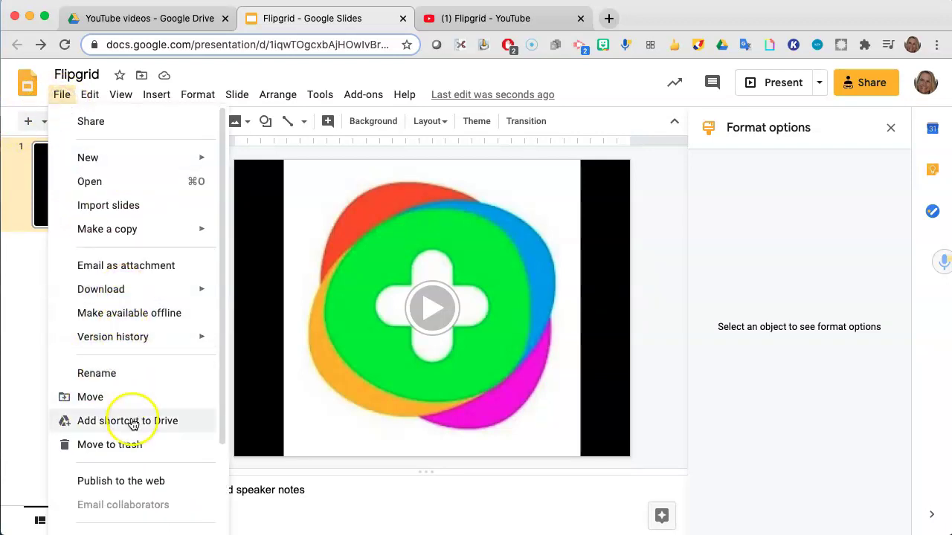
pyautogui.click(123, 481)
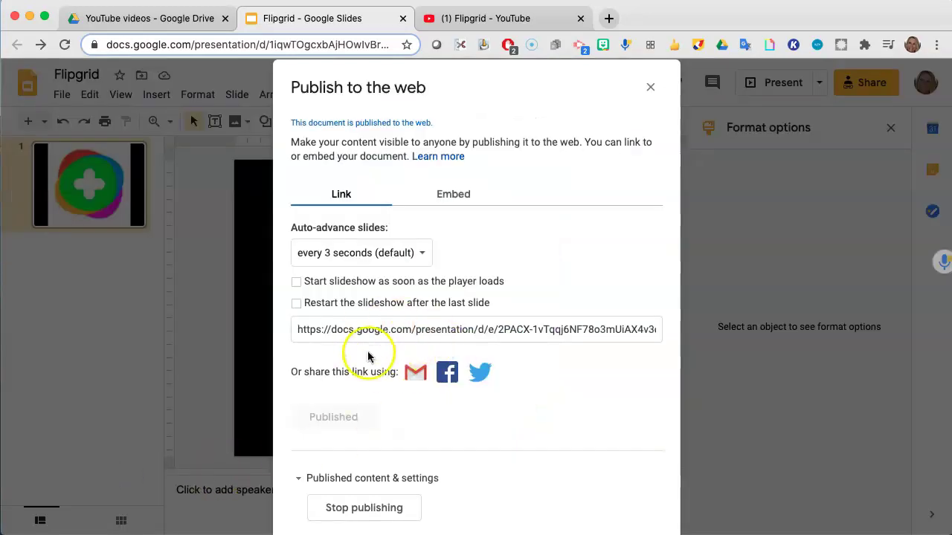
# - Close the publishing dialog and view the published presentation with its full-screen video
pyautogui.click(650, 88)
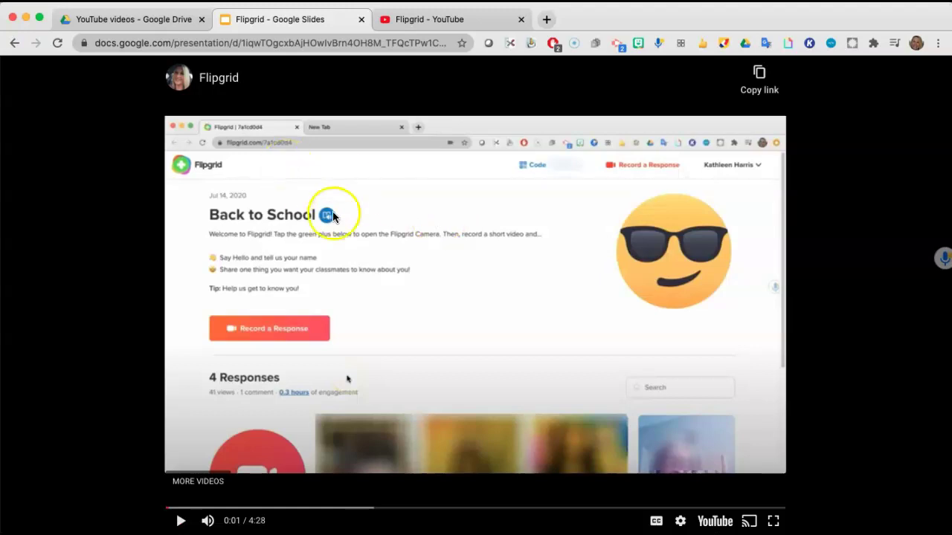
# - Copy the entire presentation as 'Google classroom to do' and delete the Flipgrid video from its slide
pyautogui.click(15, 47)
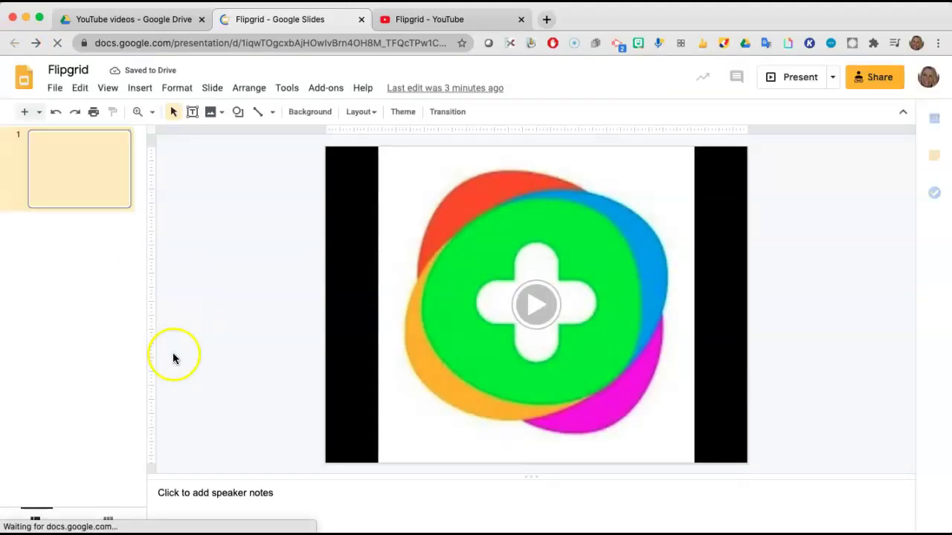
pyautogui.click(57, 88)
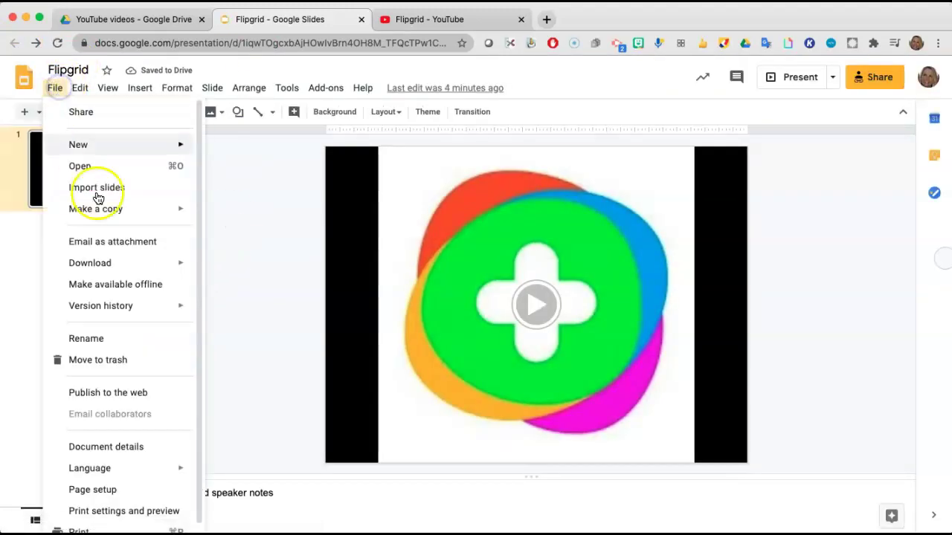
pyautogui.moveTo(111, 208)
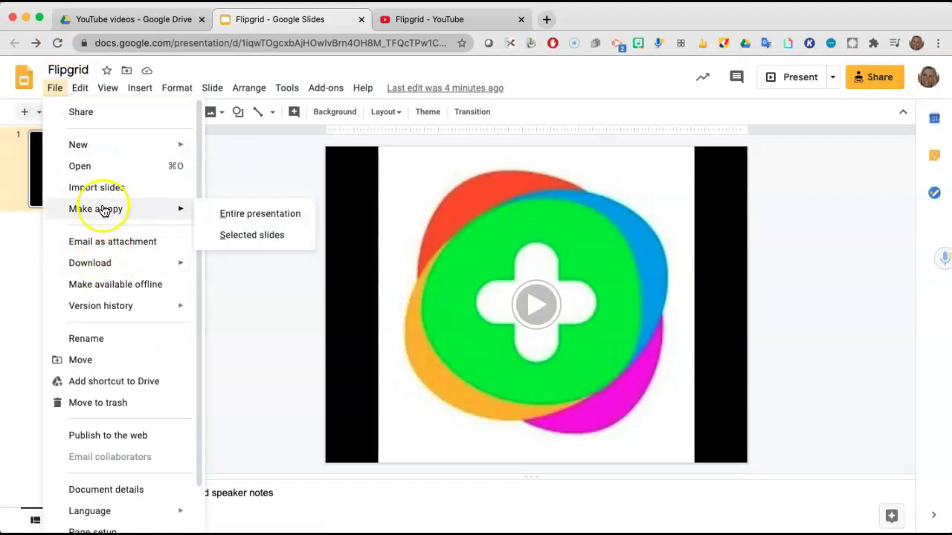
pyautogui.click(248, 217)
pyautogui.write('Google classroom to do')
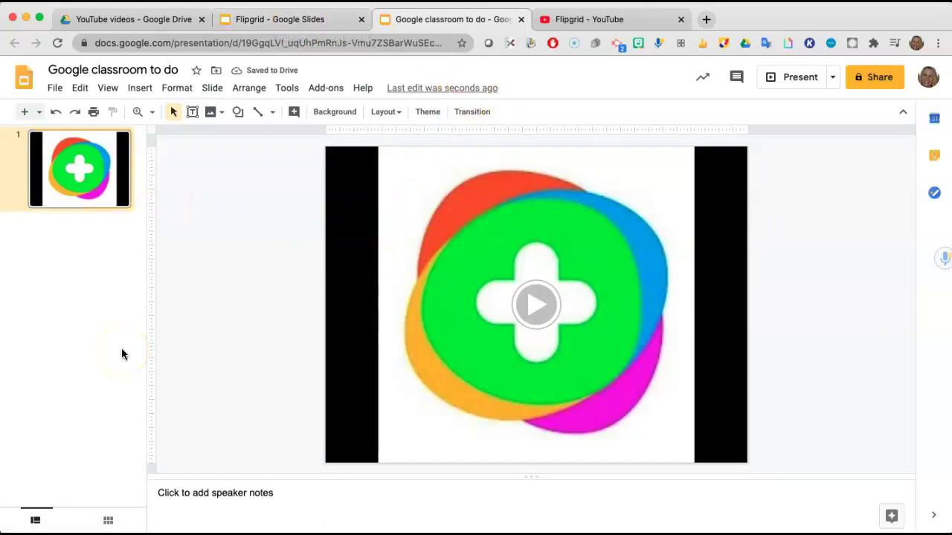
pyautogui.click(462, 325)
pyautogui.press('BackSpace')
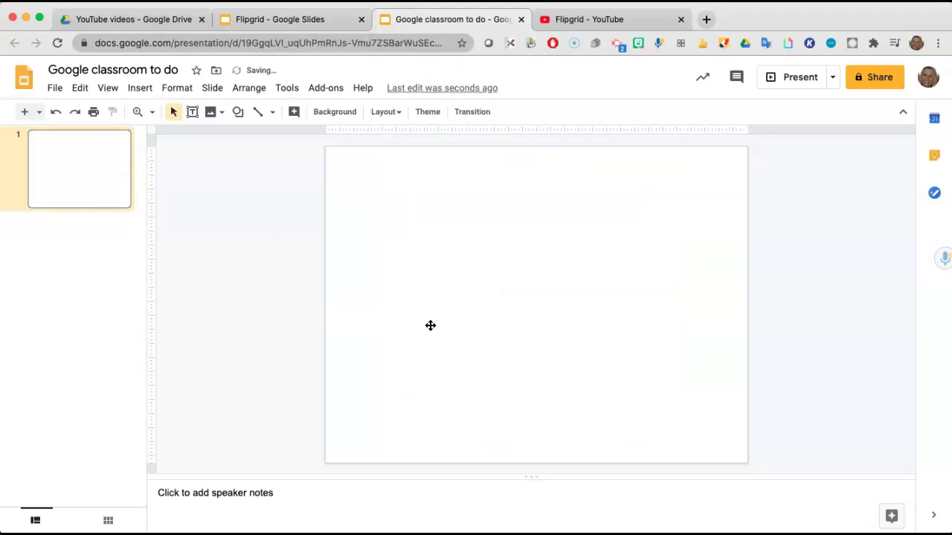